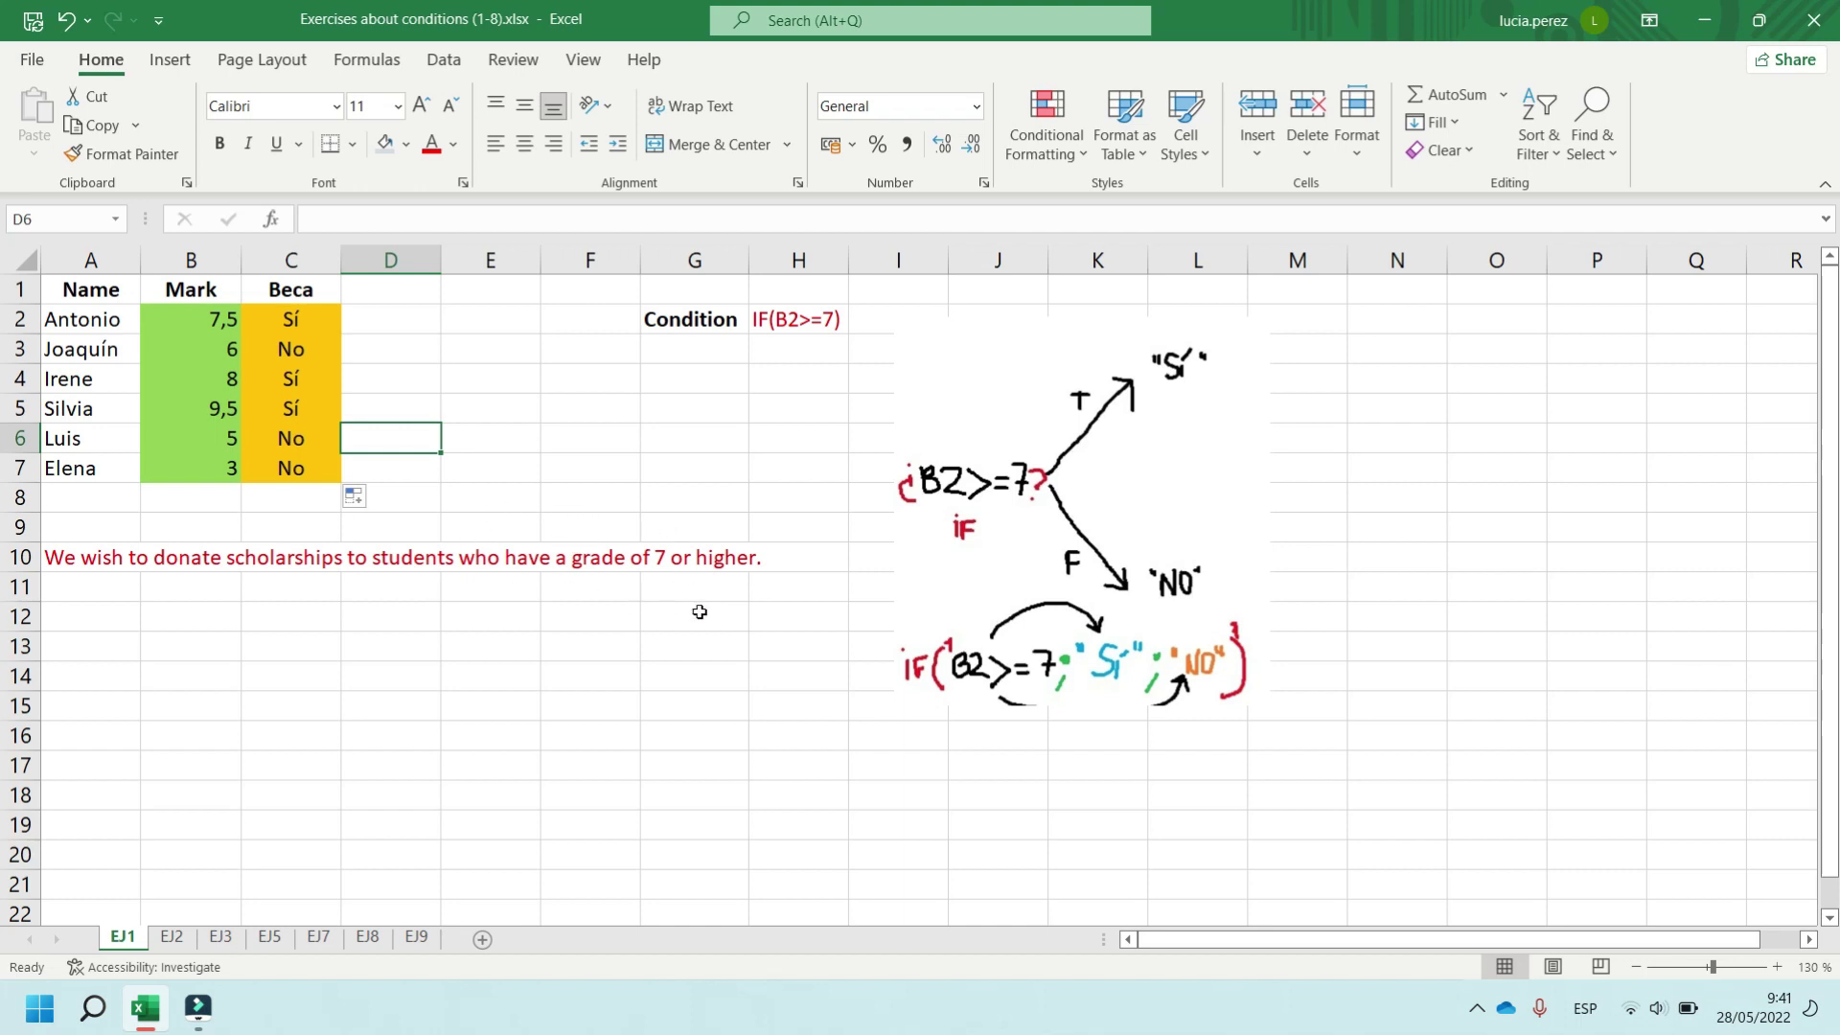
# Check the hand-drawn IF logic diagram, then select Antonio's Beca cell C2
pyautogui.click(656, 558)
pyautogui.click(1006, 474)
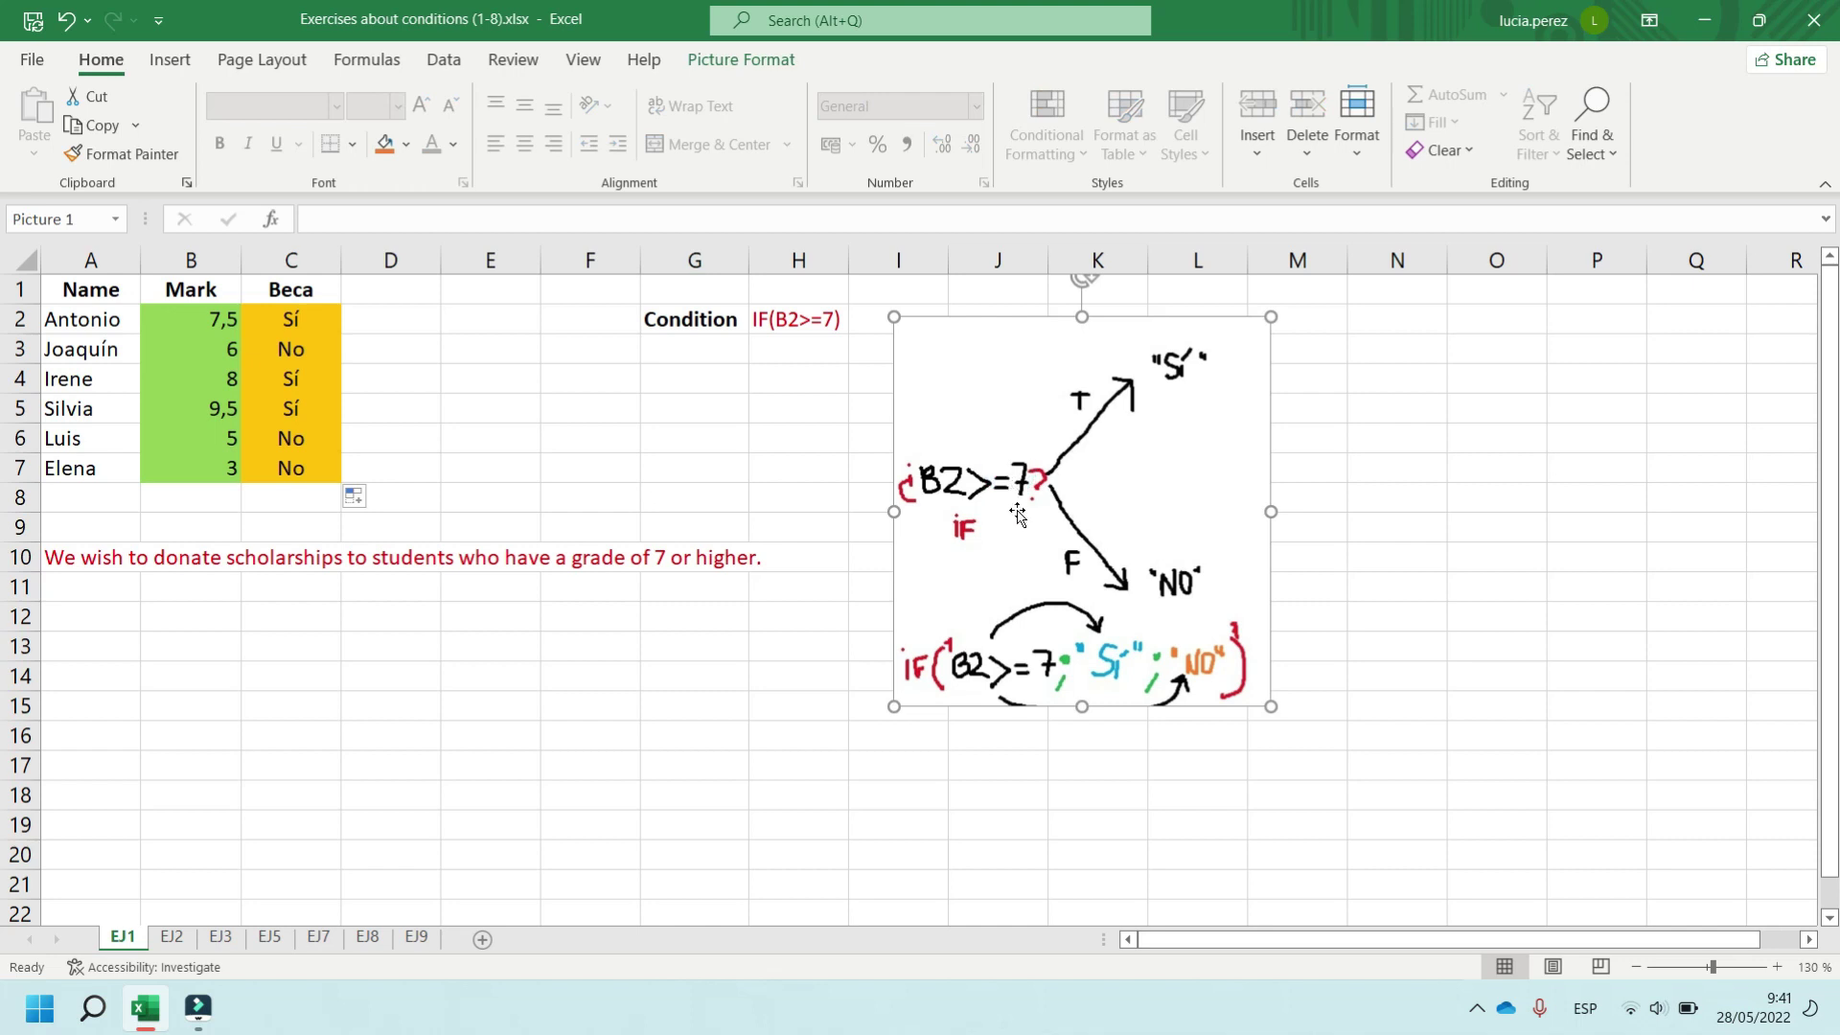
pyautogui.click(802, 325)
# Edit =IF(B2>=7;"Sí";"No") in C2, highlighting the B2>=7 condition, then the "Sí" result
pyautogui.click(319, 317)
pyautogui.doubleClick(319, 318)
pyautogui.click(170, 320)
pyautogui.moveTo(177, 319); pyautogui.dragTo(234, 317)
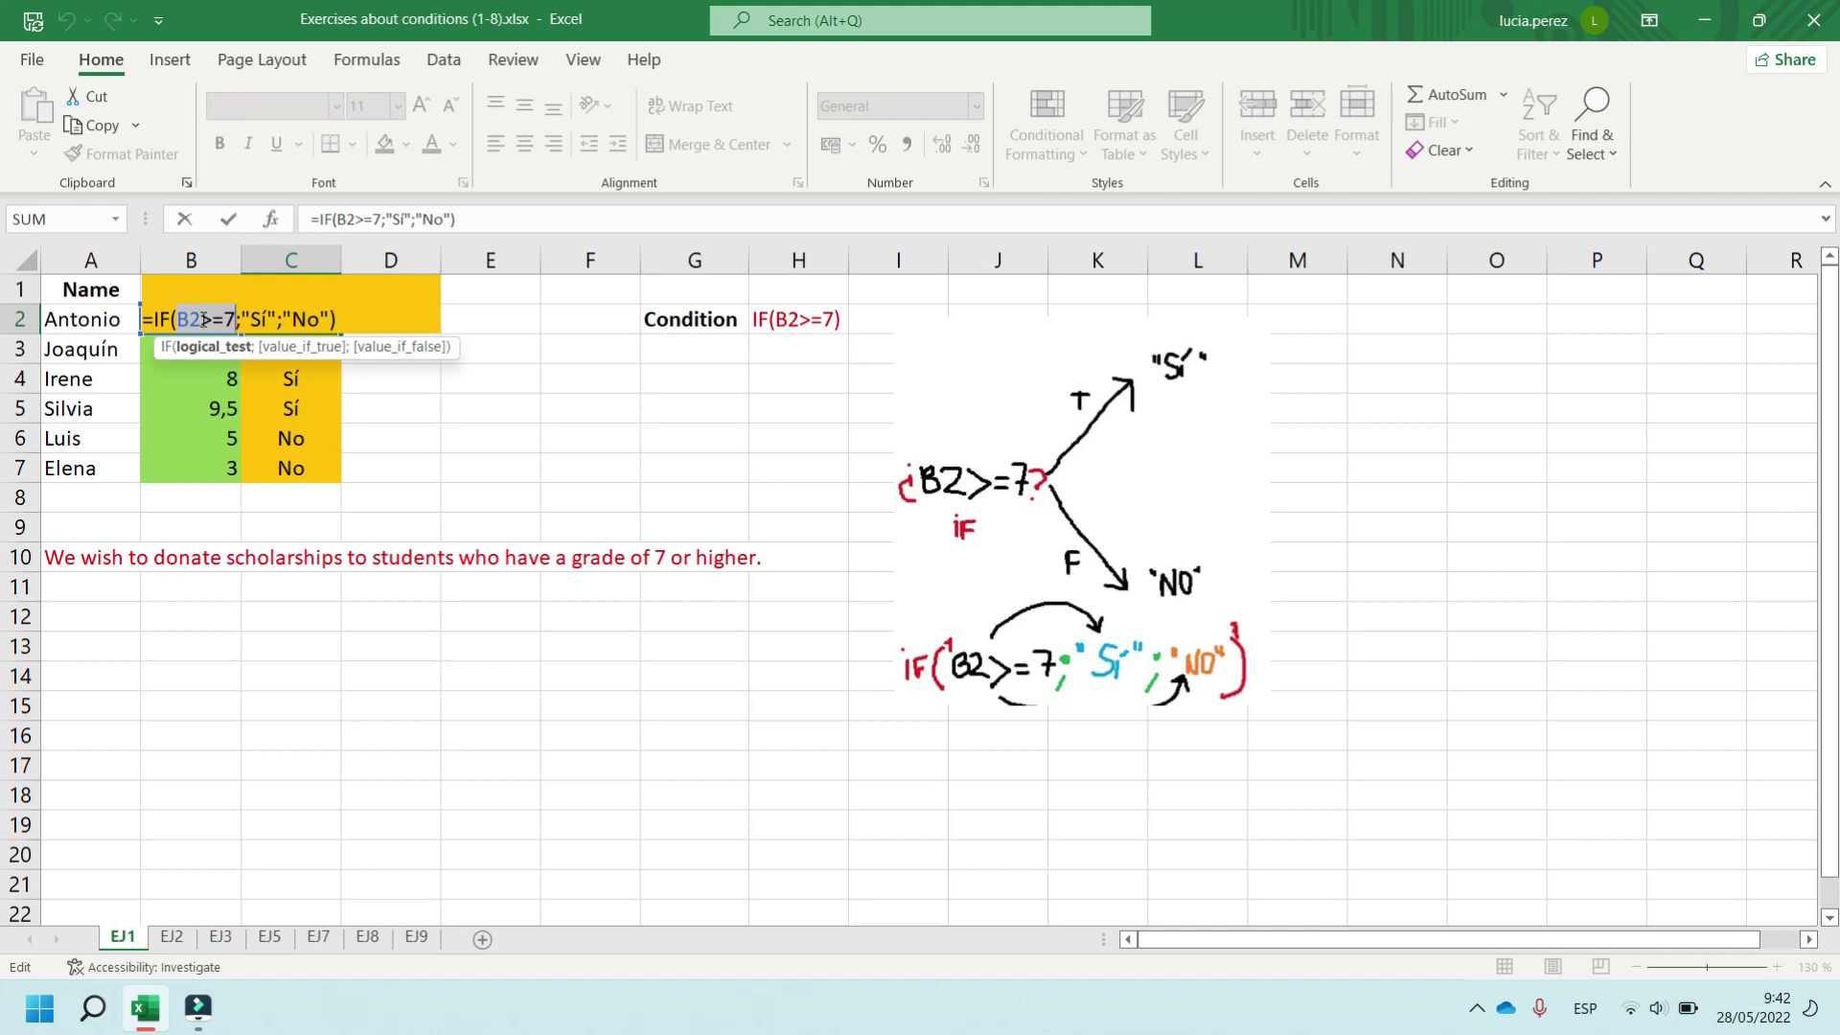
pyautogui.click(267, 318)
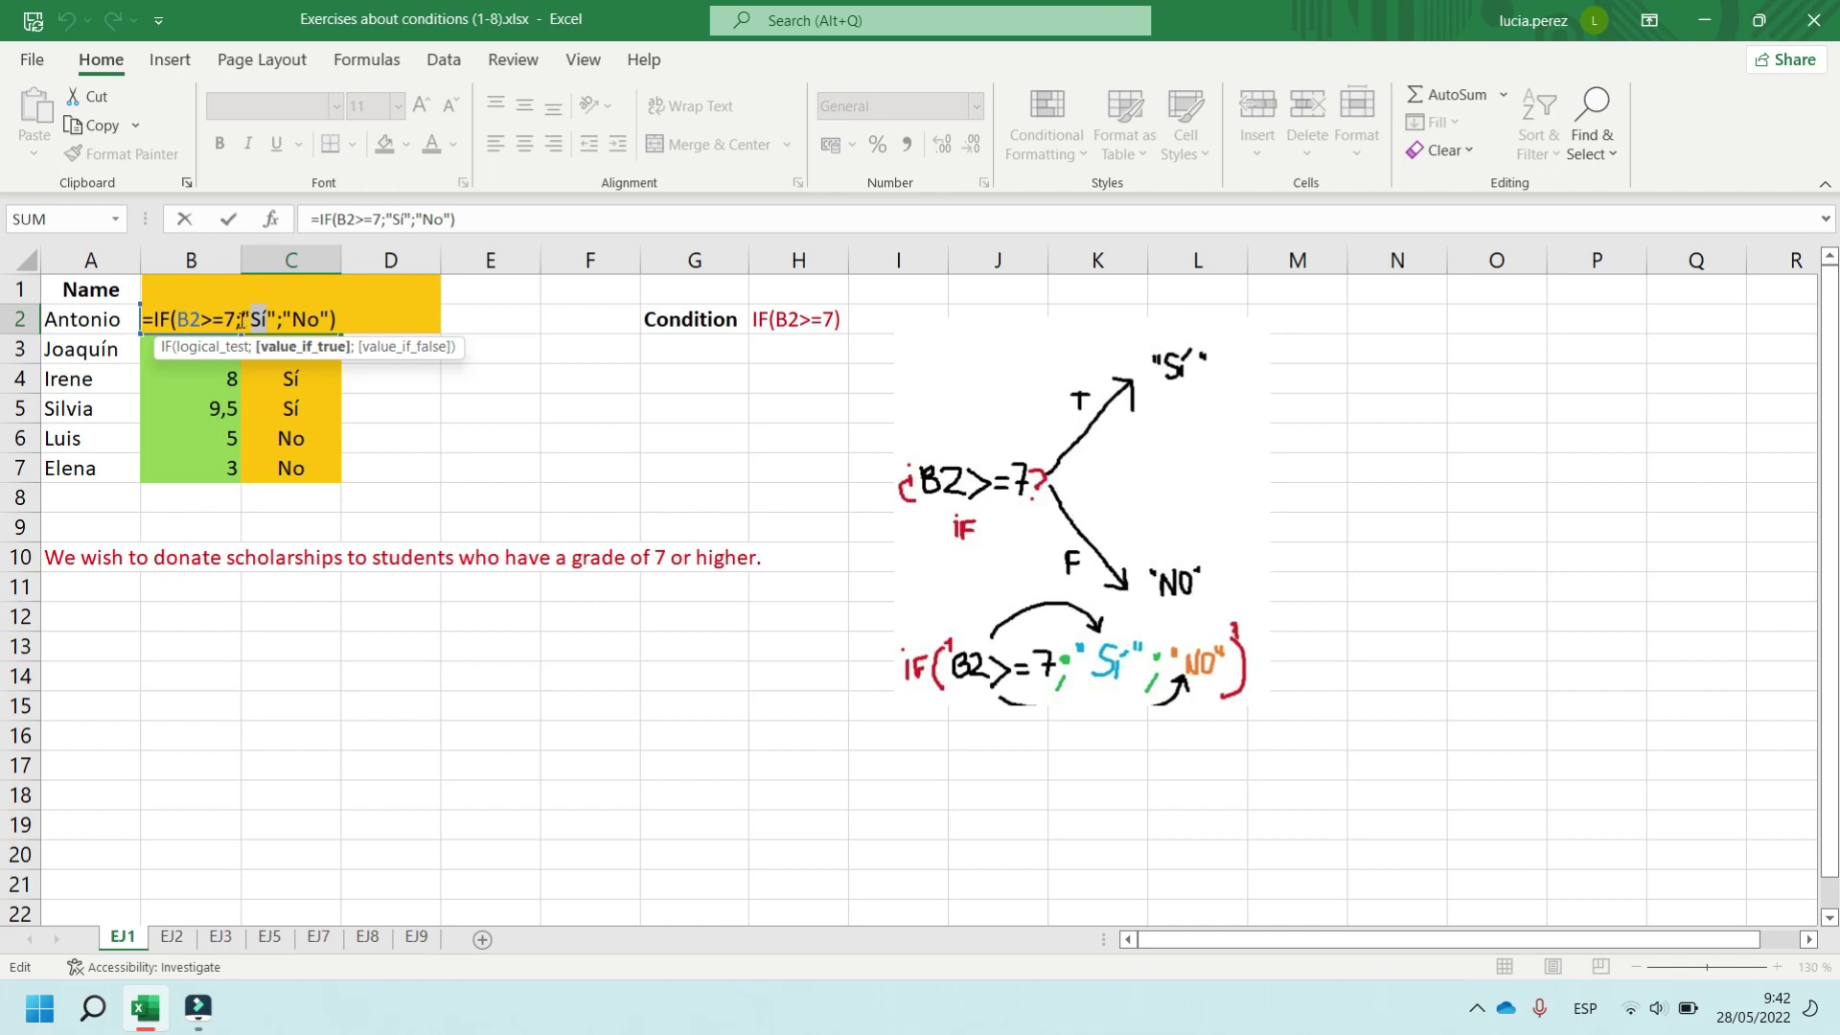